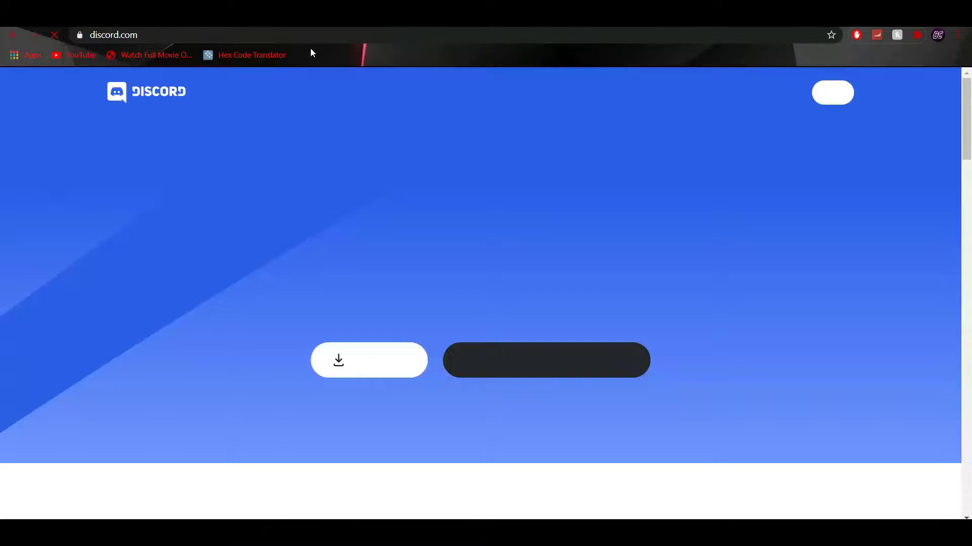
# Open the Discord web app, then open and close the My Account user settings
pyautogui.click(824, 93)
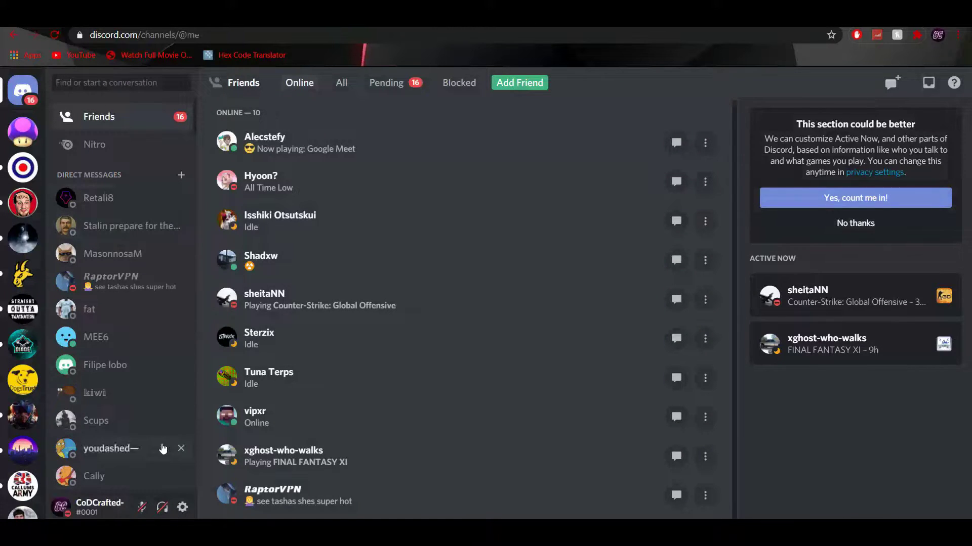
pyautogui.moveTo(121, 448)
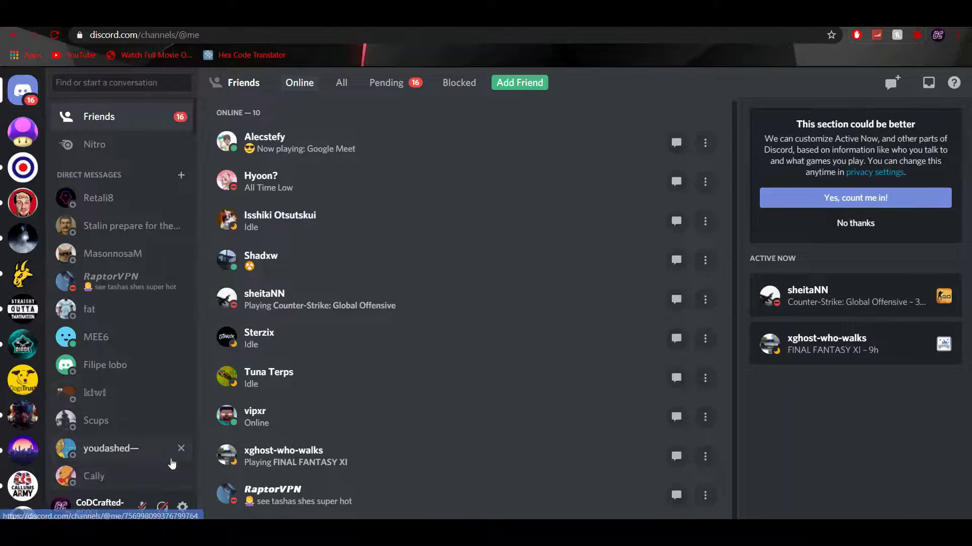
pyautogui.click(183, 506)
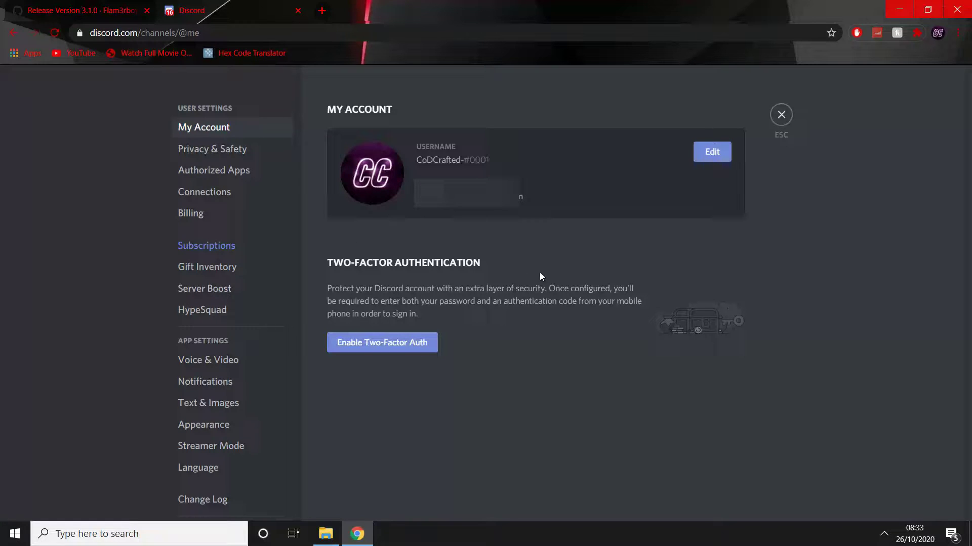
pyautogui.click(781, 116)
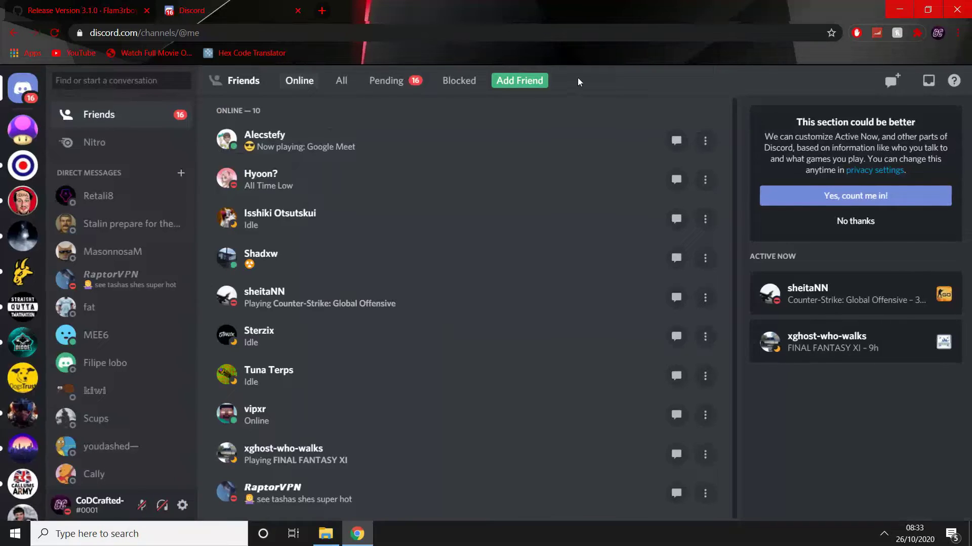
# Google 'discord developers portal' in a new tab and open the Developer Portal documentation
pyautogui.click(322, 10)
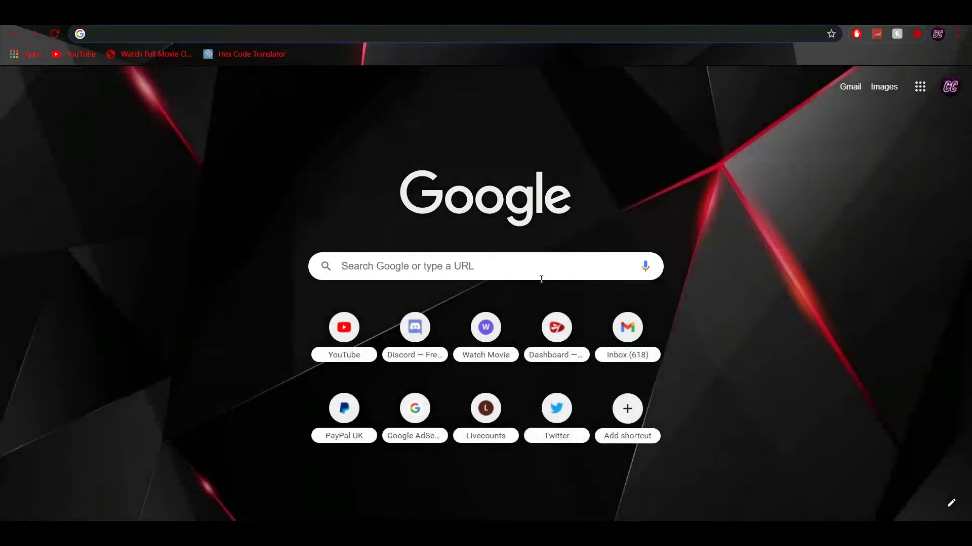
pyautogui.click(538, 277)
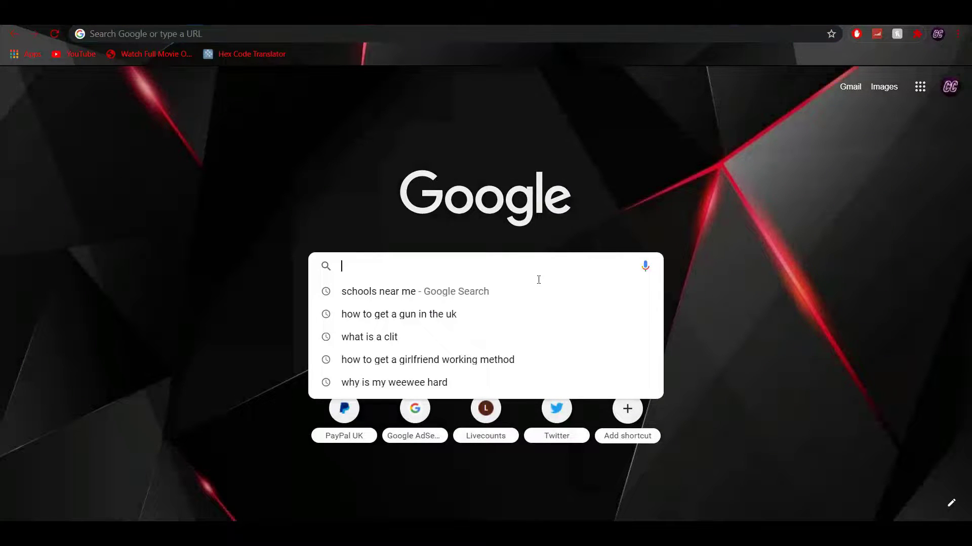
pyautogui.write('discor')
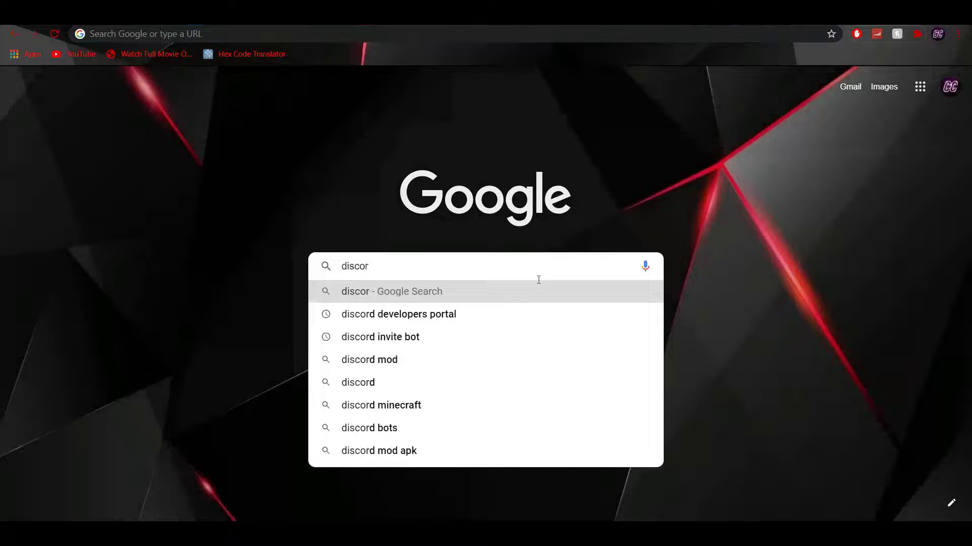
pyautogui.click(436, 313)
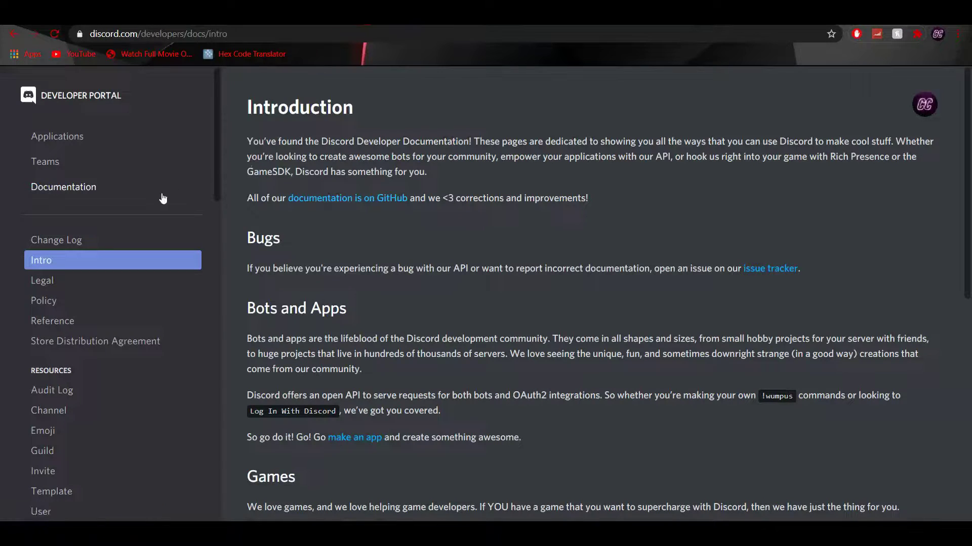
# Create a new application named 'Test' from the Applications list
pyautogui.click(65, 137)
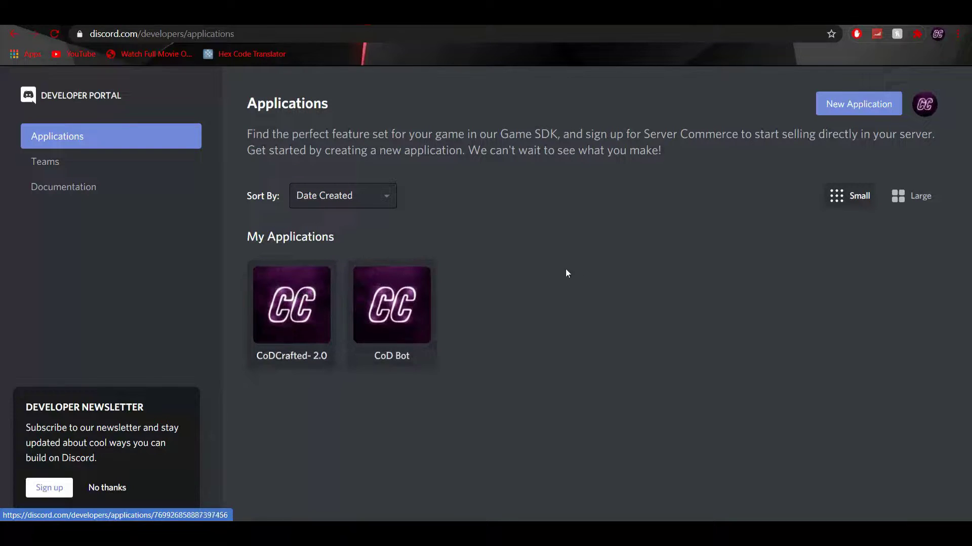
pyautogui.click(876, 112)
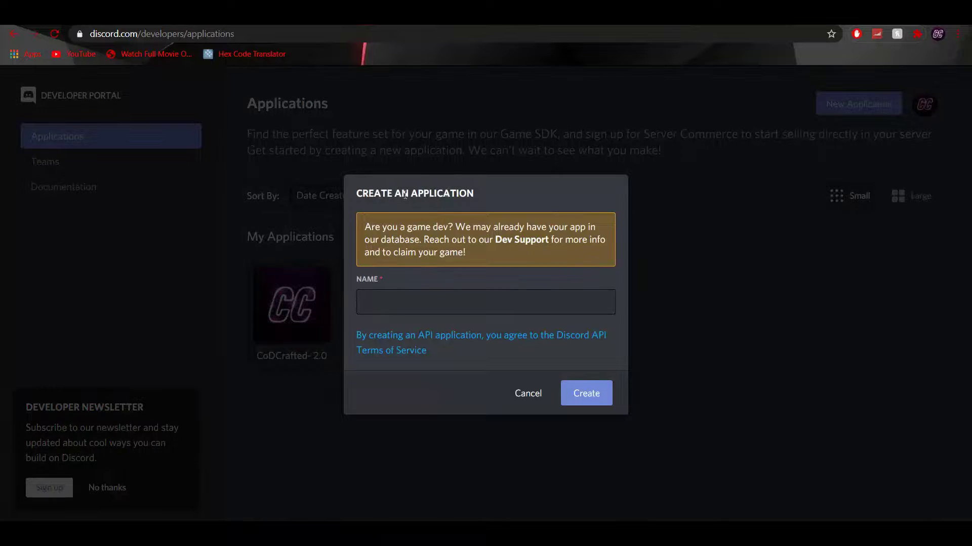
pyautogui.click(393, 295)
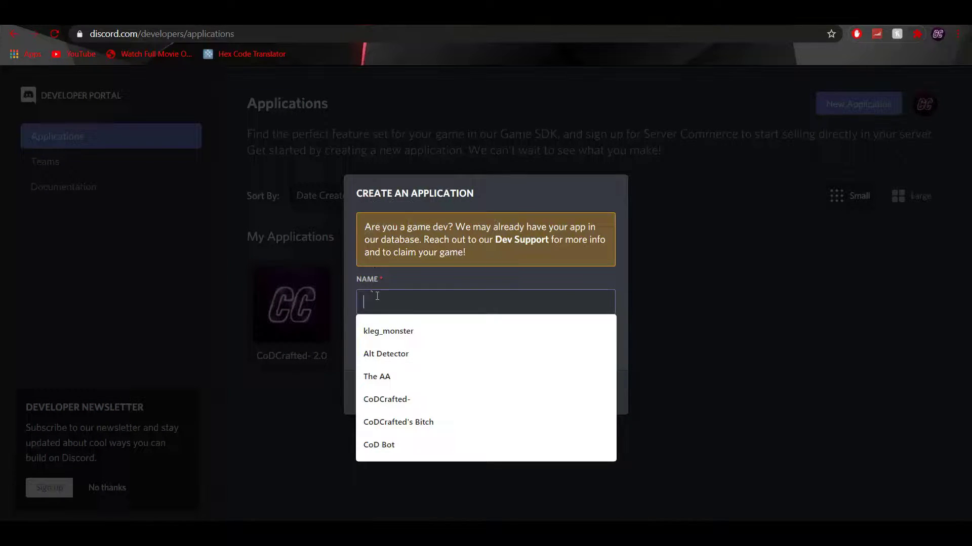
pyautogui.press('capslock')
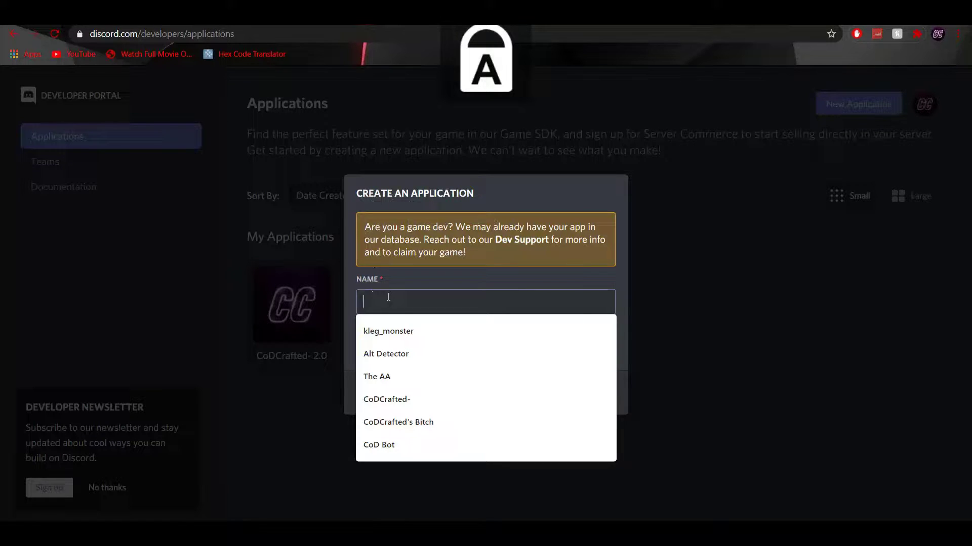
pyautogui.write('T')
pyautogui.press('capslock')
pyautogui.write('est')
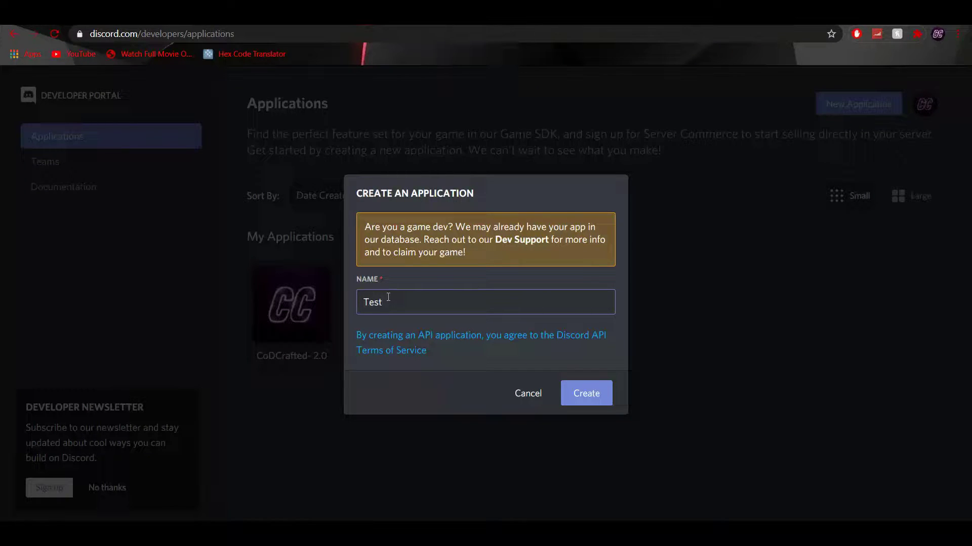
pyautogui.click(594, 396)
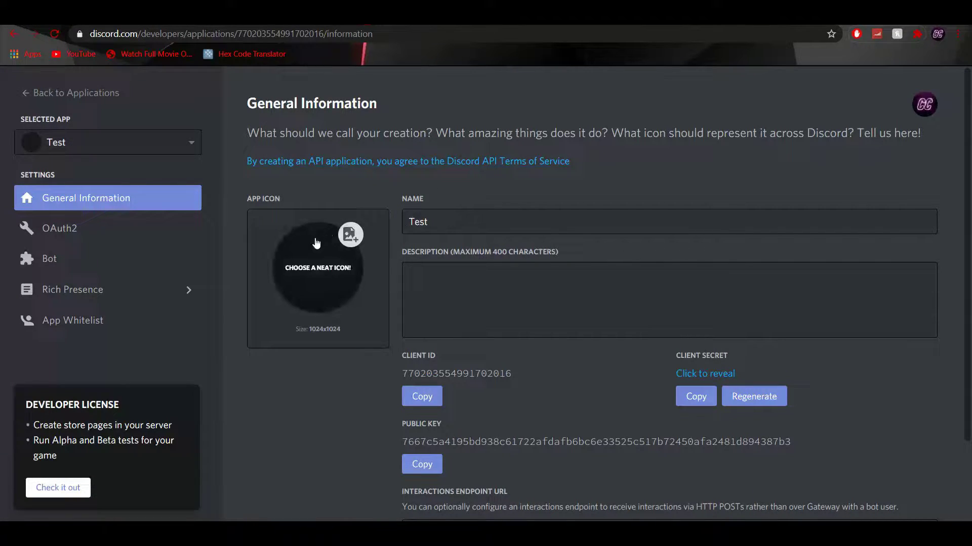
pyautogui.moveTo(317, 268)
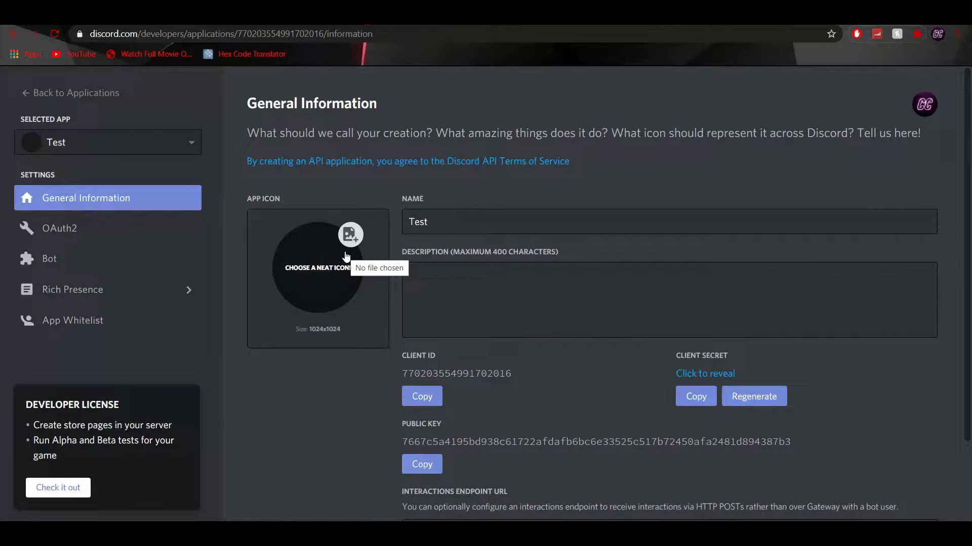
# Upload the CC picture as the Test app's icon and save
pyautogui.click(314, 261)
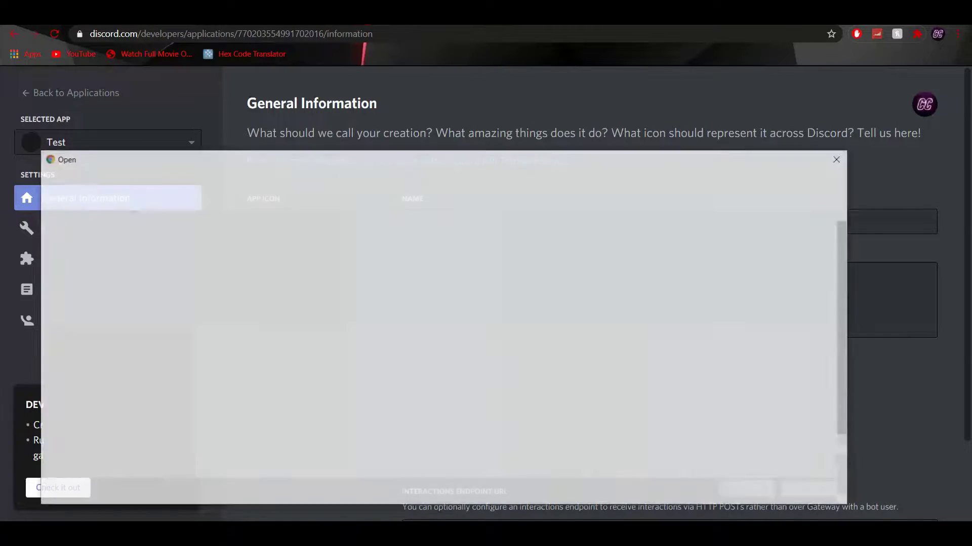
pyautogui.scroll(-2, 439, 345)
pyautogui.scroll(-2, 440, 345)
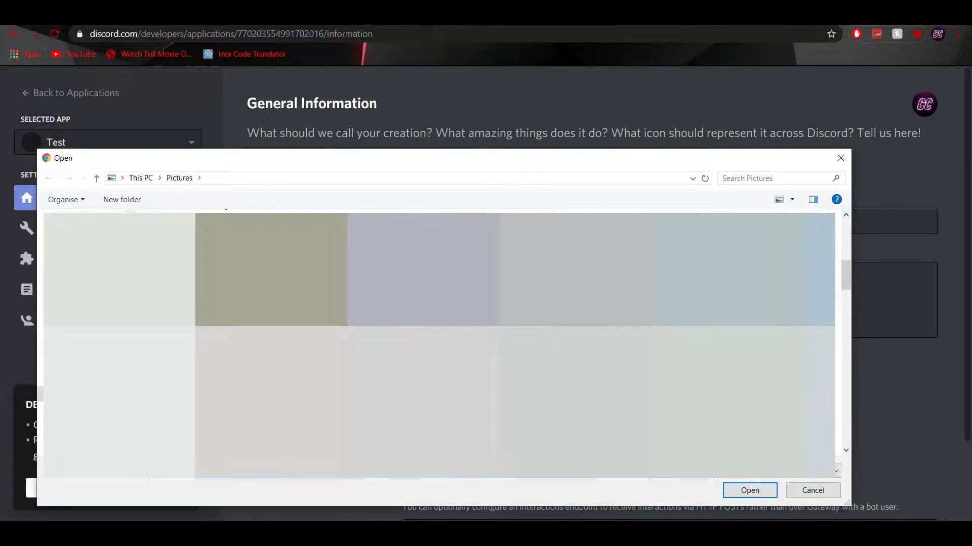
pyautogui.scroll(-2, 440, 346)
pyautogui.scroll(-2, 440, 345)
pyautogui.doubleClick(381, 296)
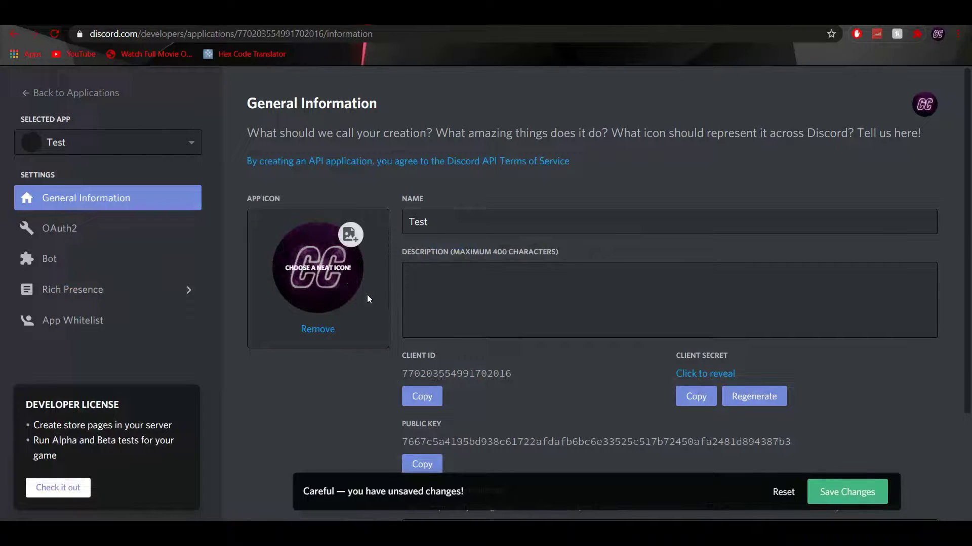
pyautogui.click(844, 498)
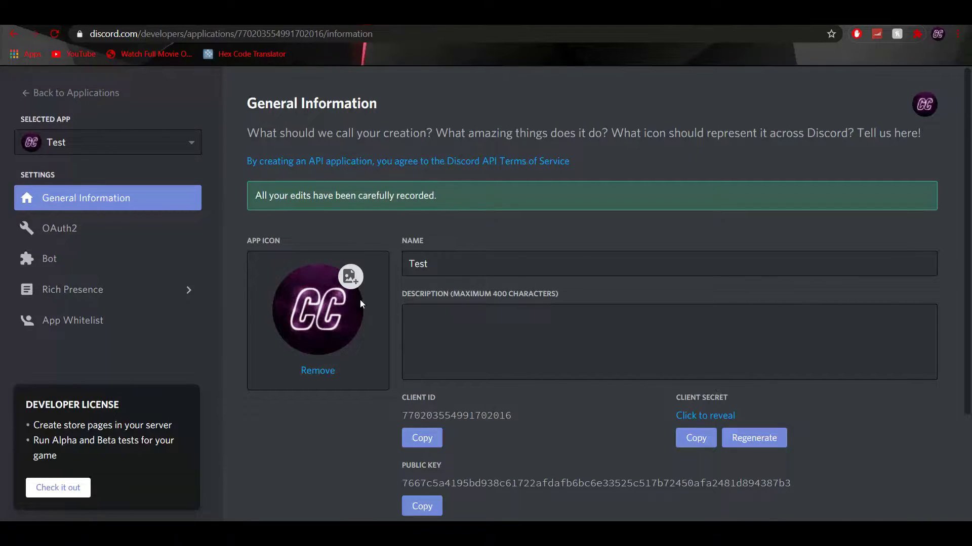
# Add and confirm a bot user for the app, then return to General Information
pyautogui.click(55, 263)
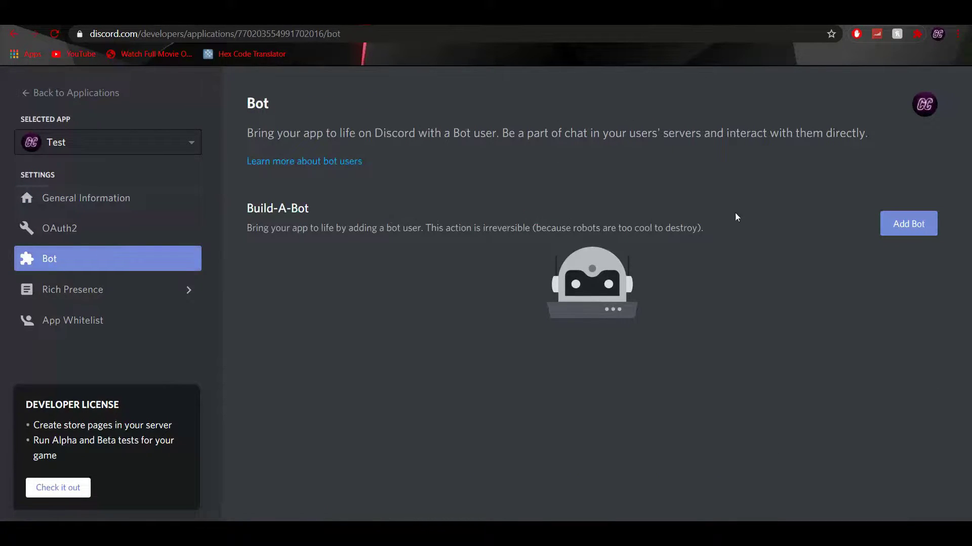
pyautogui.click(911, 222)
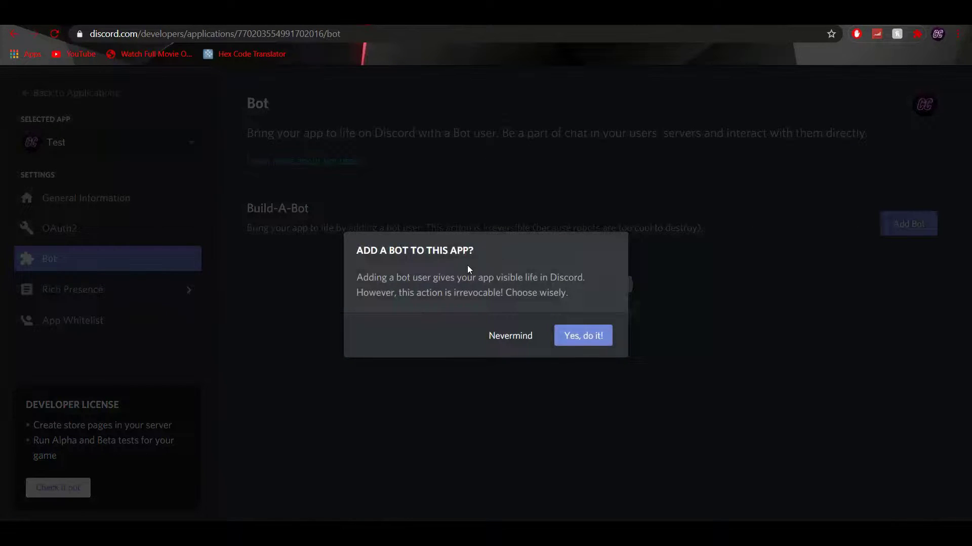
pyautogui.click(580, 336)
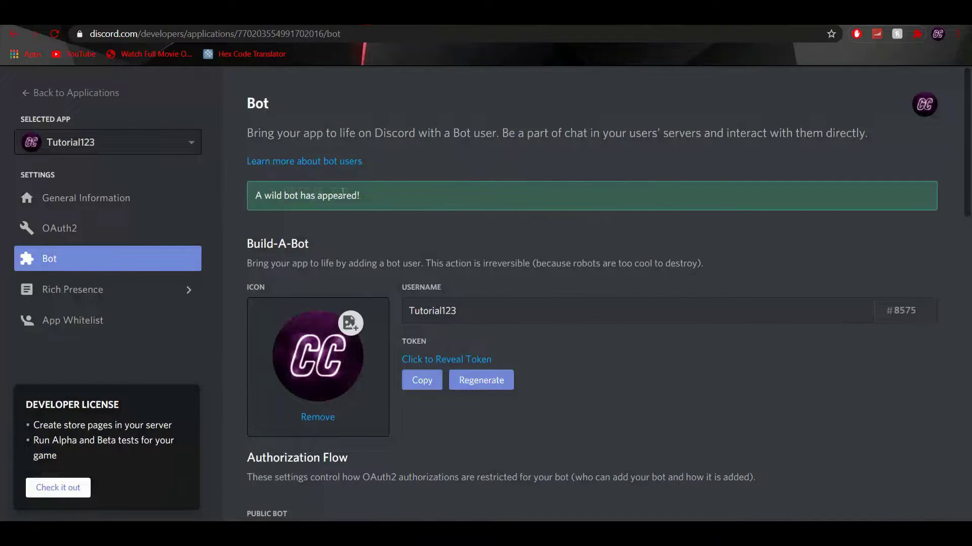
pyautogui.click(77, 199)
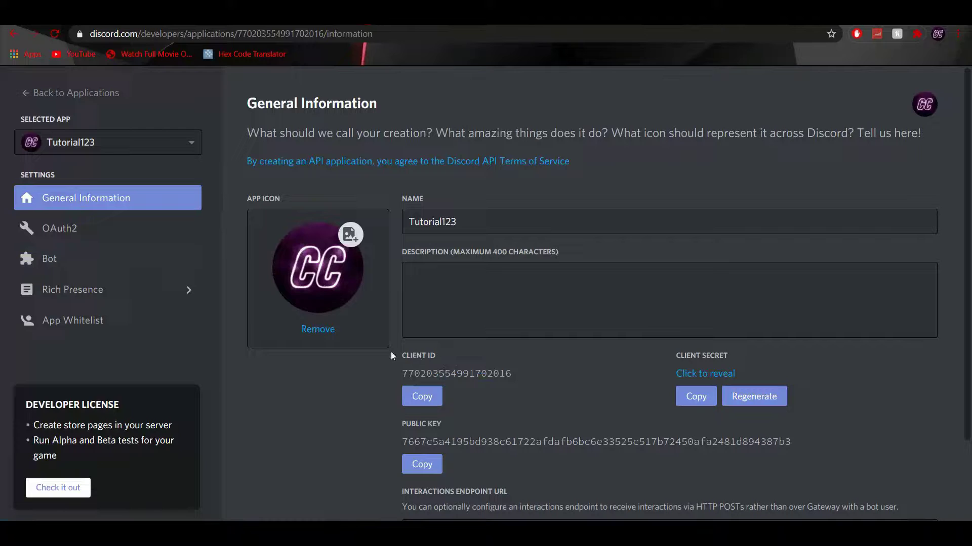
# Copy the client ID and open the 'Bot Invite - Discord' page from a 'discord invite bot' search
pyautogui.click(422, 396)
pyautogui.hotkey('ctrl', 't')
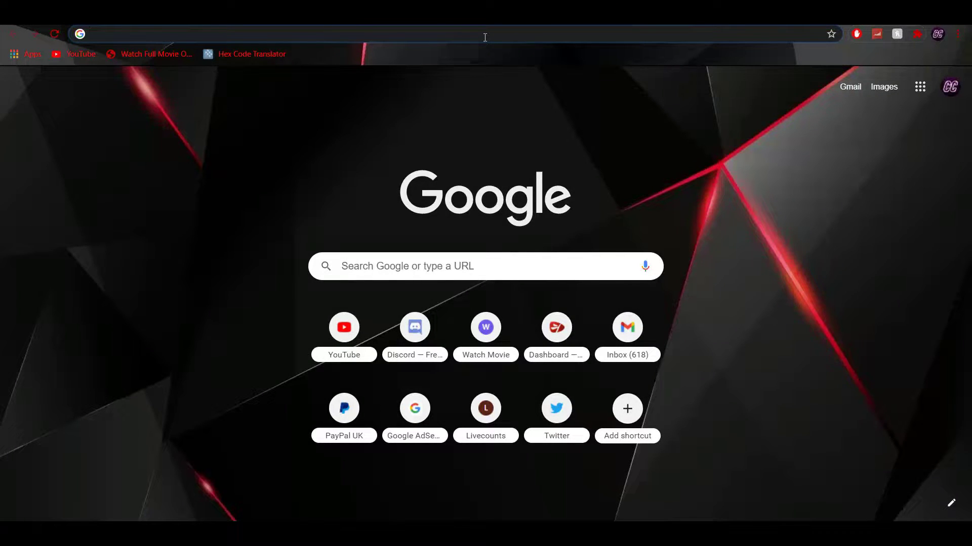
pyautogui.write('discord in')
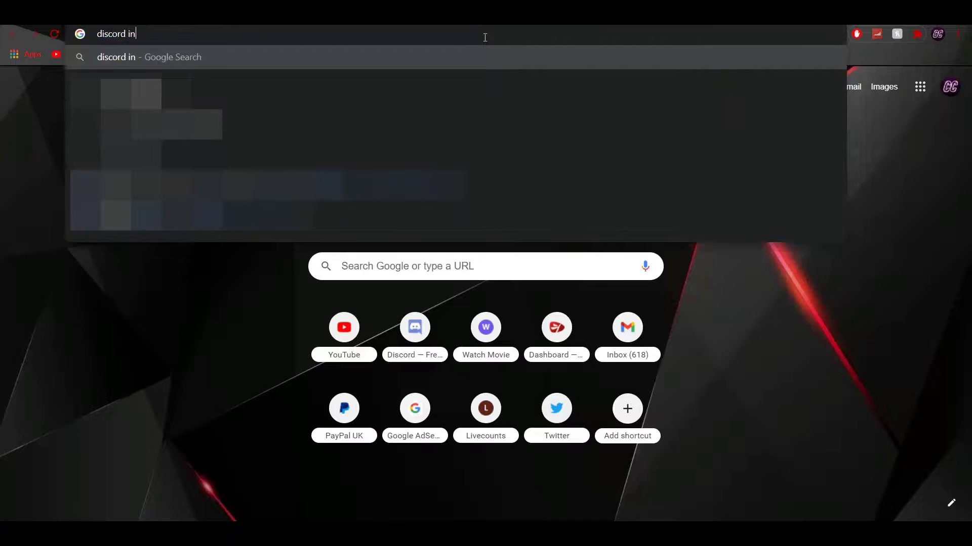
pyautogui.write('vite o')
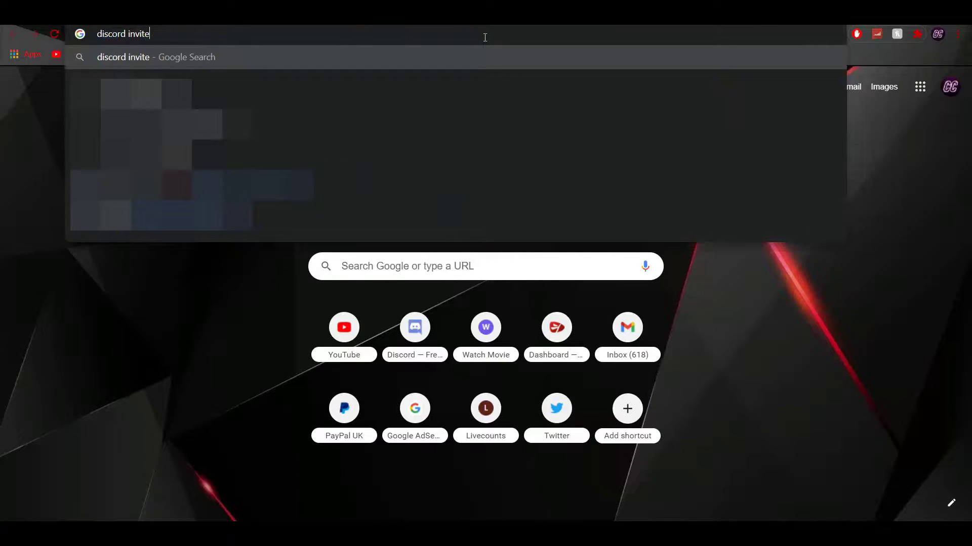
pyautogui.write('bot')
pyautogui.press('Return')
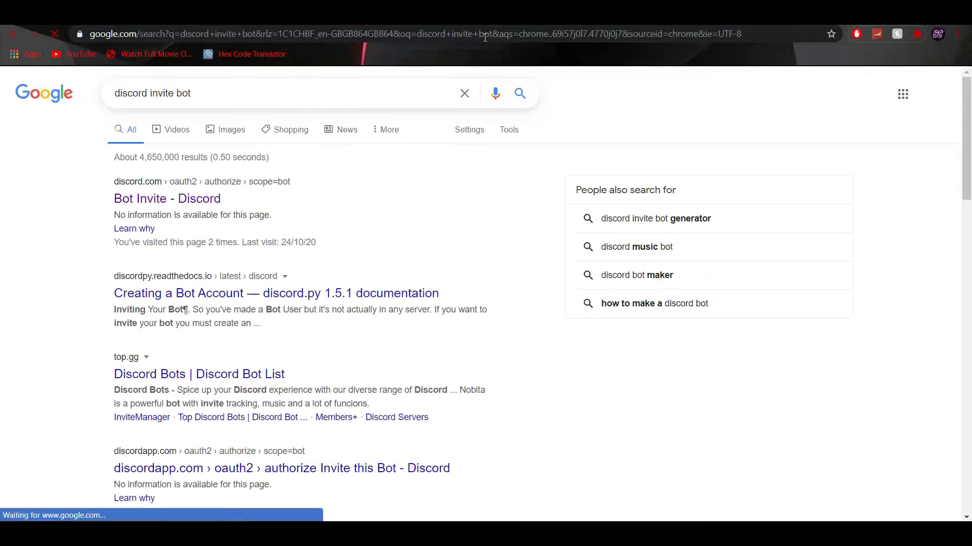
pyautogui.click(201, 190)
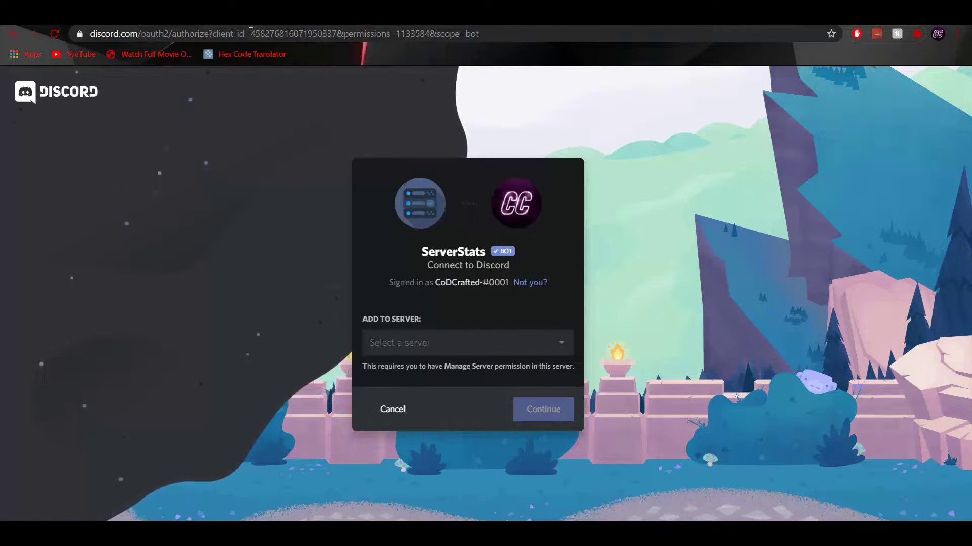
# Swap the copied client ID into the invite address and list the available servers
pyautogui.moveTo(250, 34); pyautogui.dragTo(330, 34)
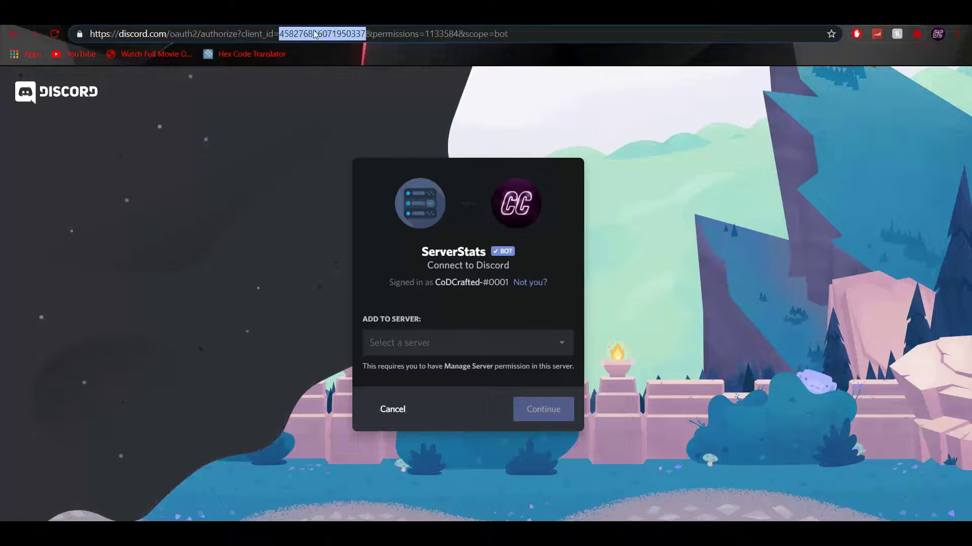
pyautogui.hotkey('ctrl', 'v')
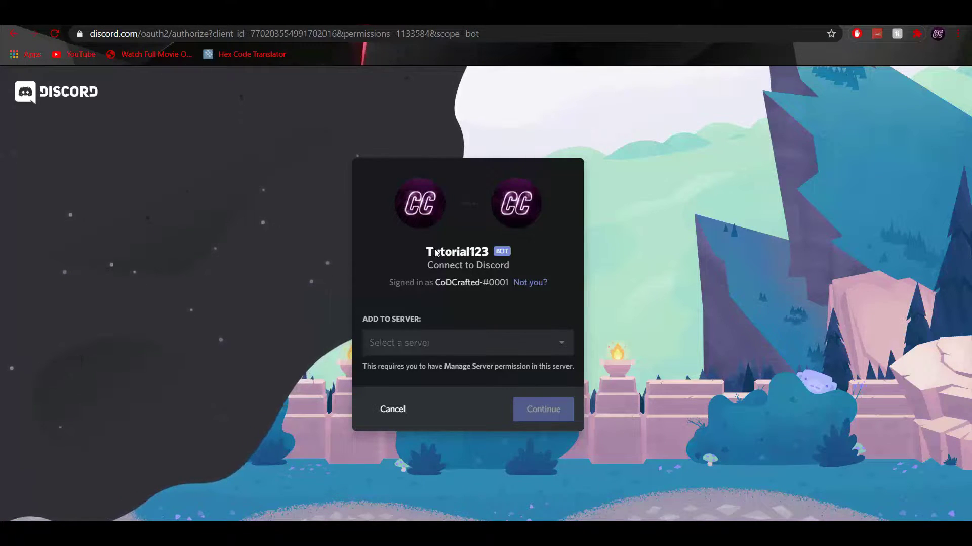
pyautogui.click(533, 347)
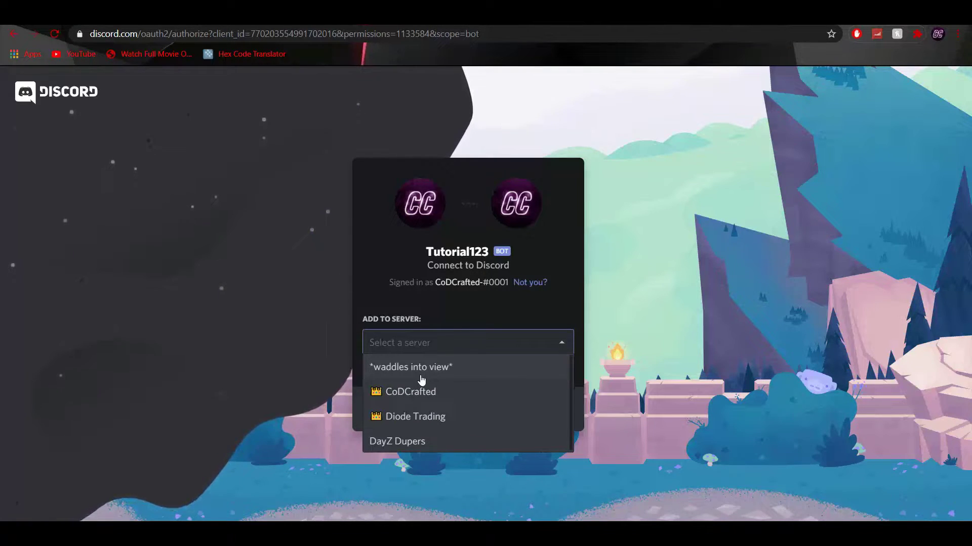
# Authorize the bot into DayZ Dupers and pass the 'I'm not a robot' check
pyautogui.click(403, 440)
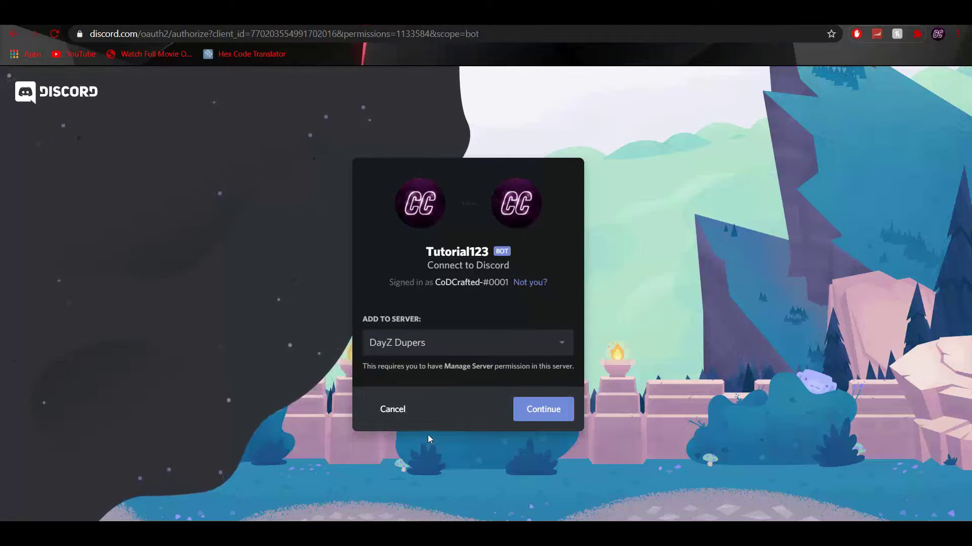
pyautogui.click(560, 412)
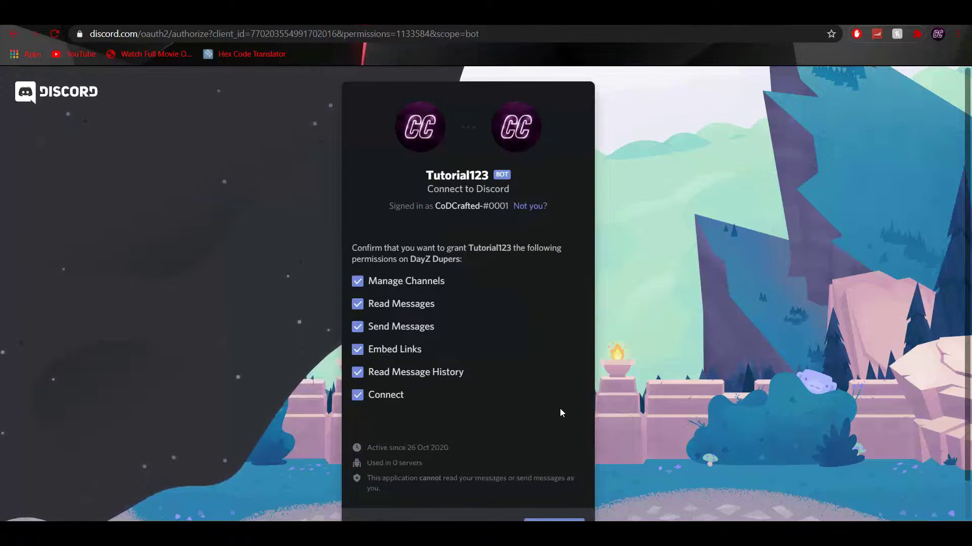
pyautogui.scroll(-1, 560, 413)
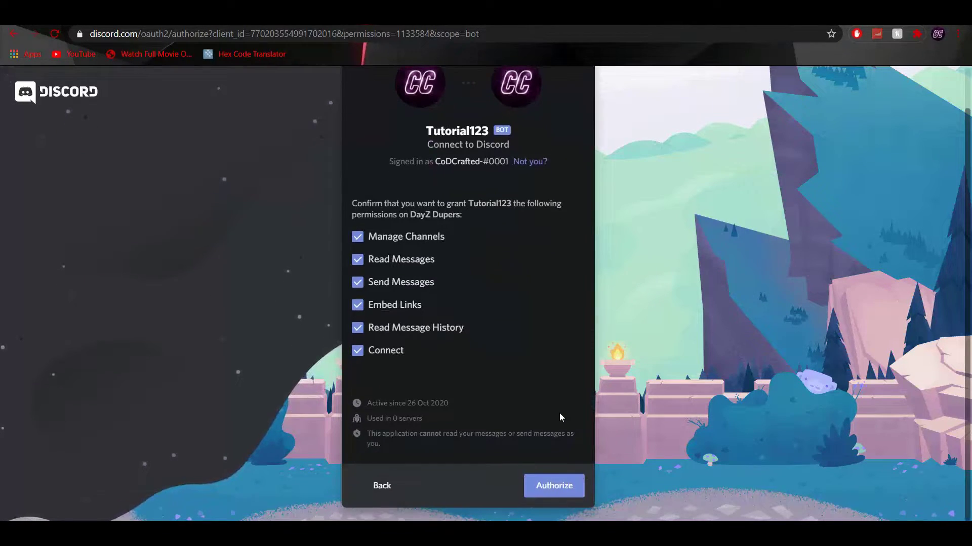
pyautogui.click(549, 485)
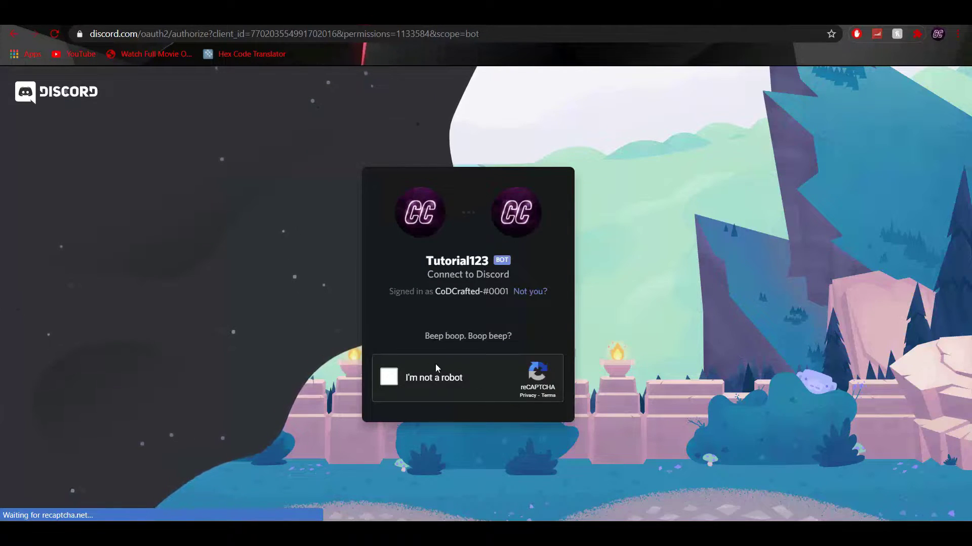
pyautogui.click(415, 379)
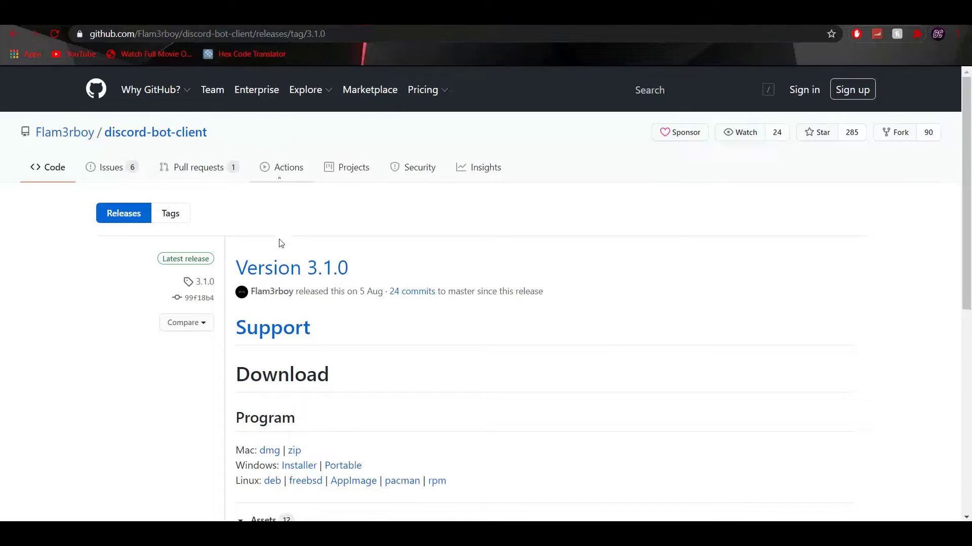
pyautogui.scroll(-1, 279, 250)
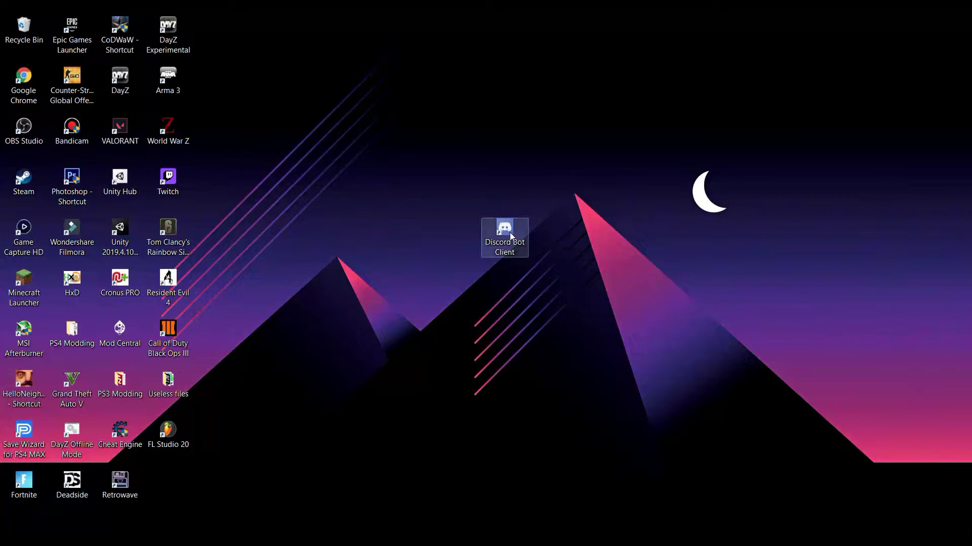
# Nudge the Discord Bot Client desktop shortcut slightly and back
pyautogui.moveTo(509, 233); pyautogui.dragTo(494, 241)
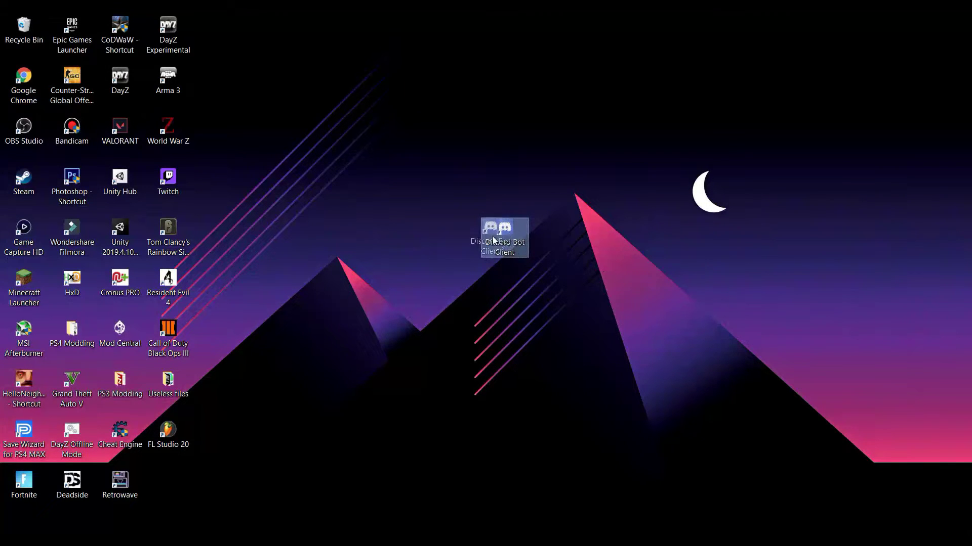
pyautogui.moveTo(494, 242); pyautogui.dragTo(506, 231)
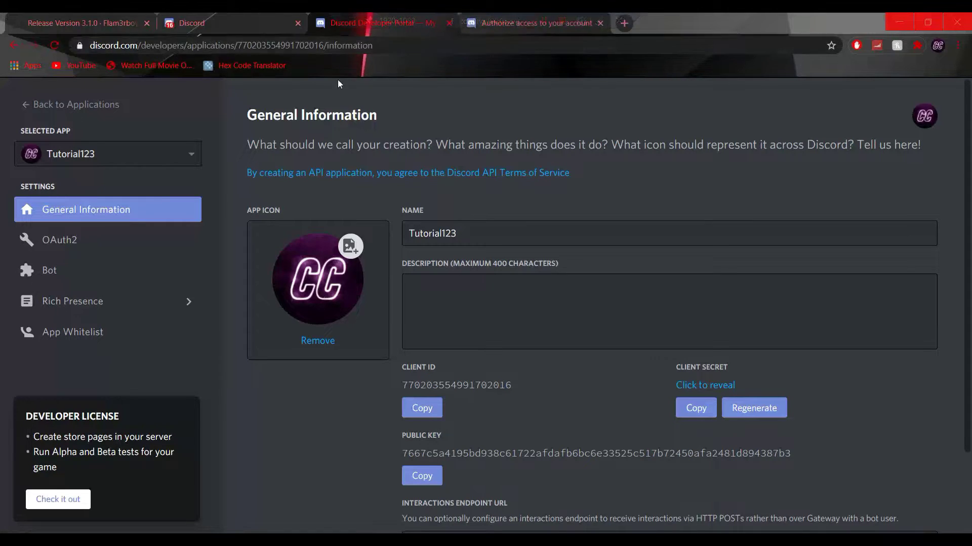
# Copy the Tutorial123 bot's token from its Bot settings page
pyautogui.click(106, 279)
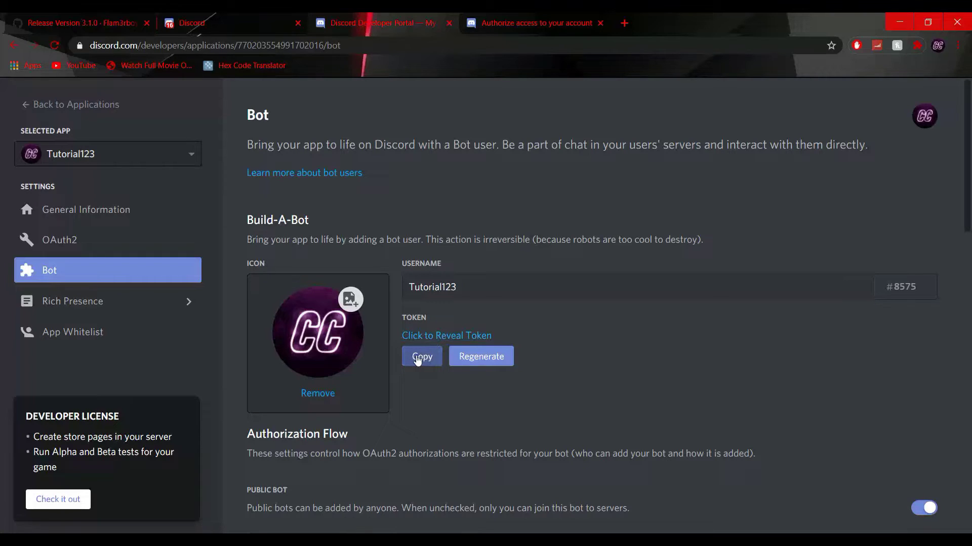
pyautogui.click(420, 359)
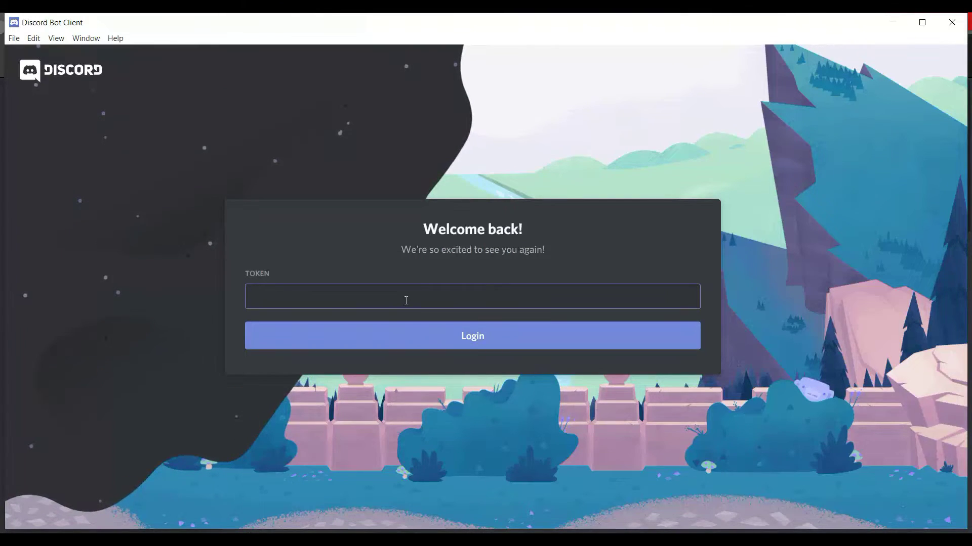
# Log into Discord Bot Client with the pasted bot token and open DayZ Dupers
pyautogui.hotkey('ctrl', 'v')
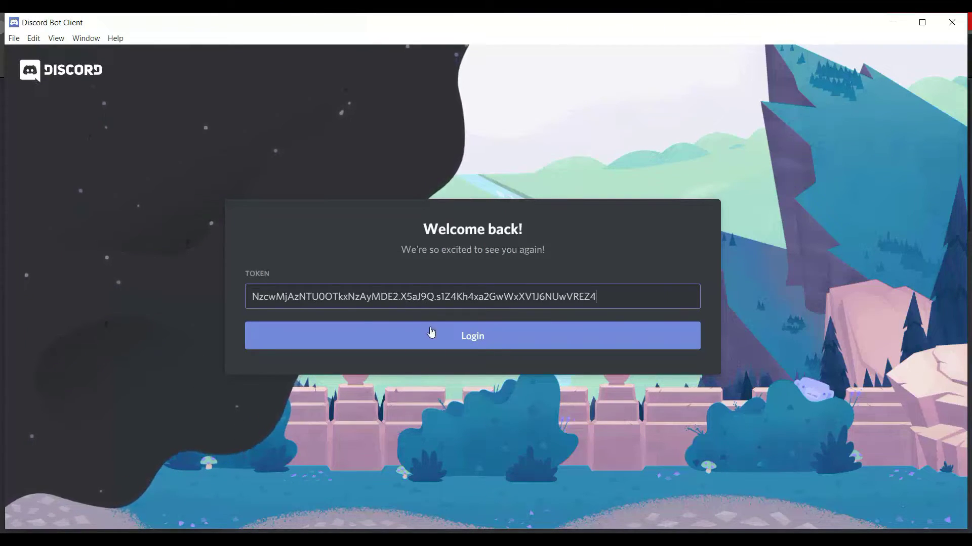
pyautogui.click(429, 337)
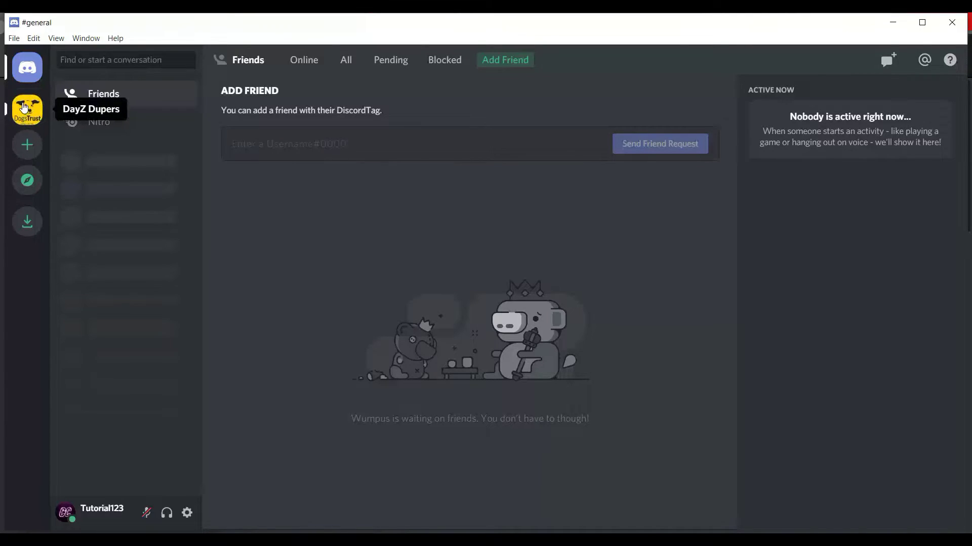
pyautogui.click(25, 109)
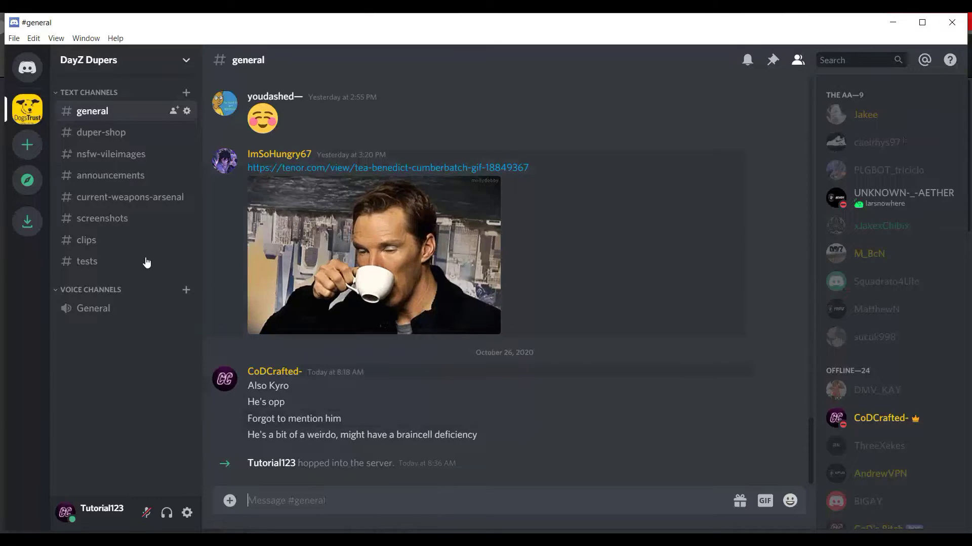
# Post 'Hello' and then 'Test' as the bot in the #tests channel
pyautogui.click(96, 262)
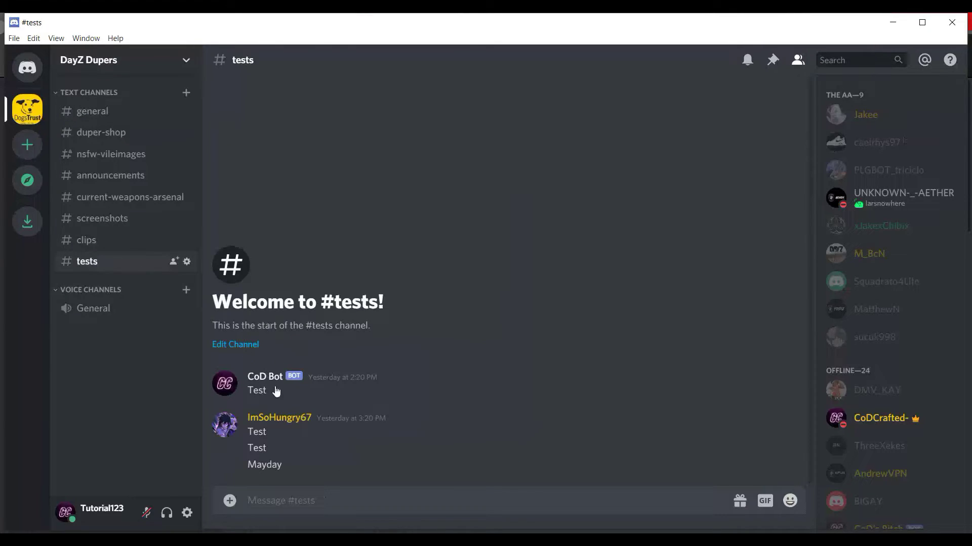
pyautogui.press('capslock')
pyautogui.write('H')
pyautogui.press('capslock')
pyautogui.press('Return')
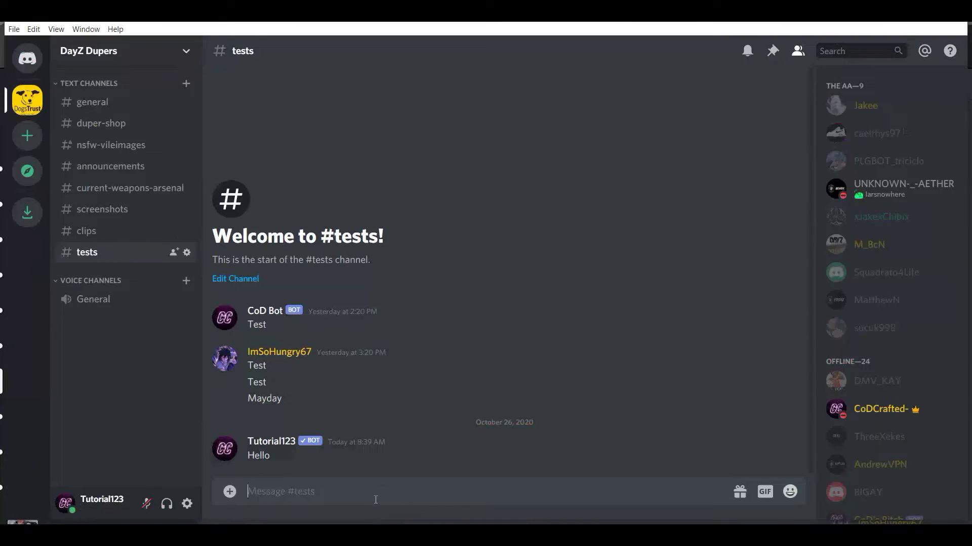
pyautogui.press('capslock')
pyautogui.press('capslock')
pyautogui.write('Test')
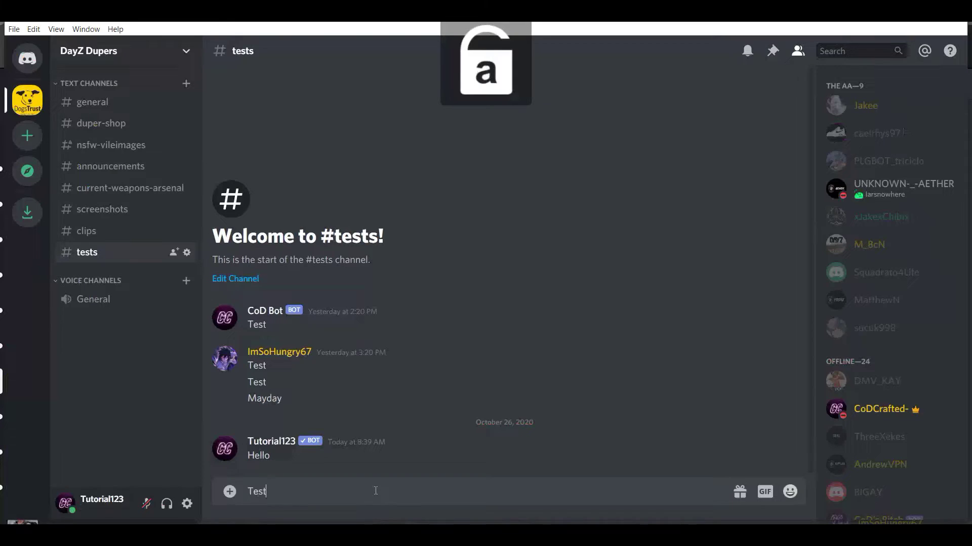
pyautogui.press('Return')
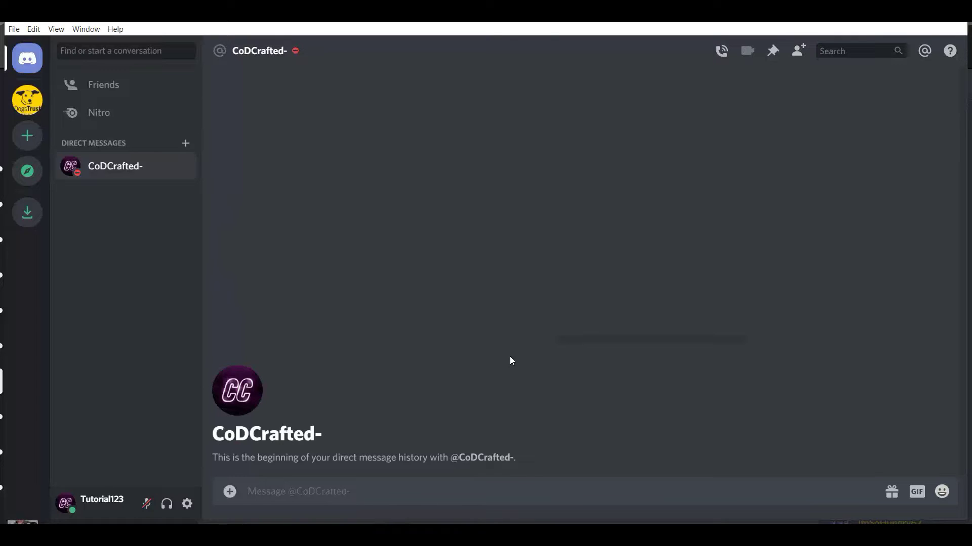
# Send 'Hello' from the bot as a direct message to CoDCrafted-
pyautogui.press('capslock')
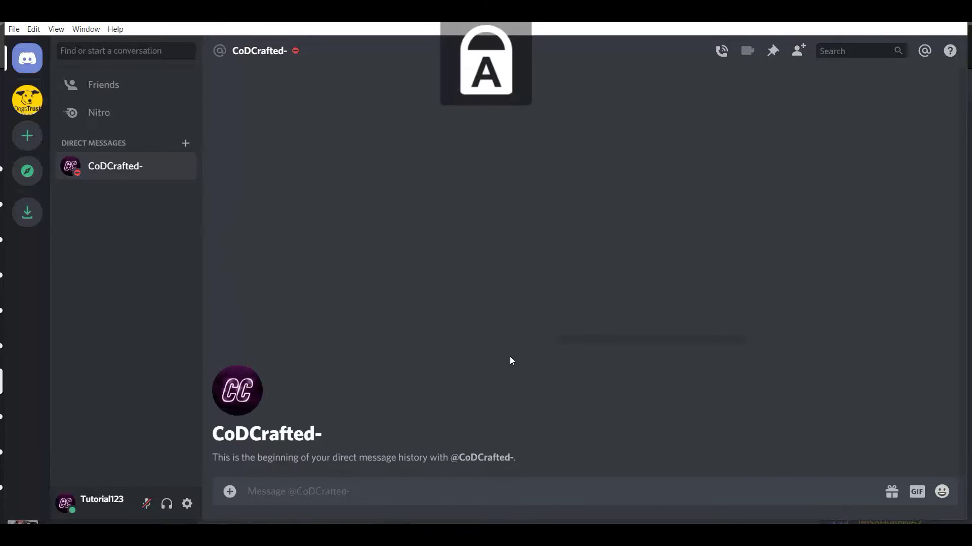
pyautogui.write('H')
pyautogui.press('capslock')
pyautogui.write('el')
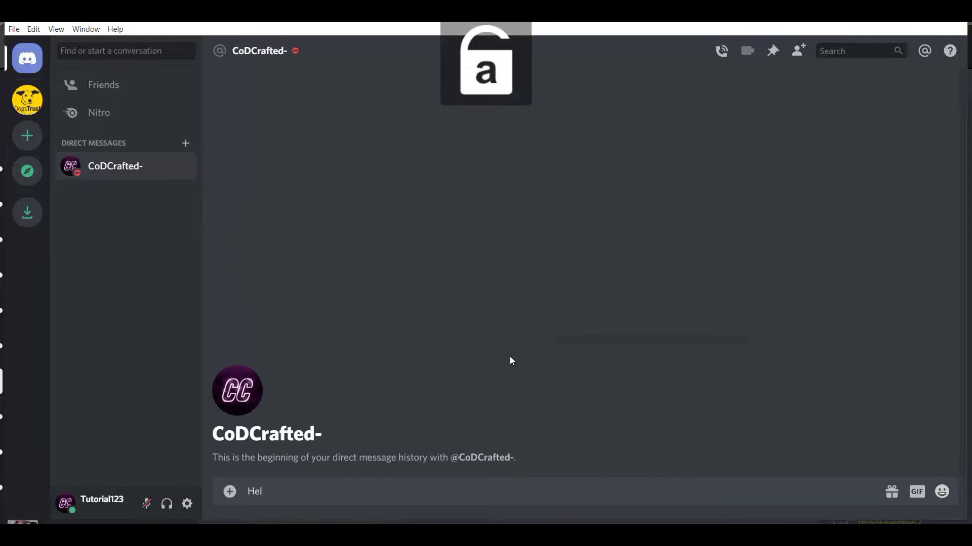
pyautogui.write('lo')
pyautogui.press('Return')
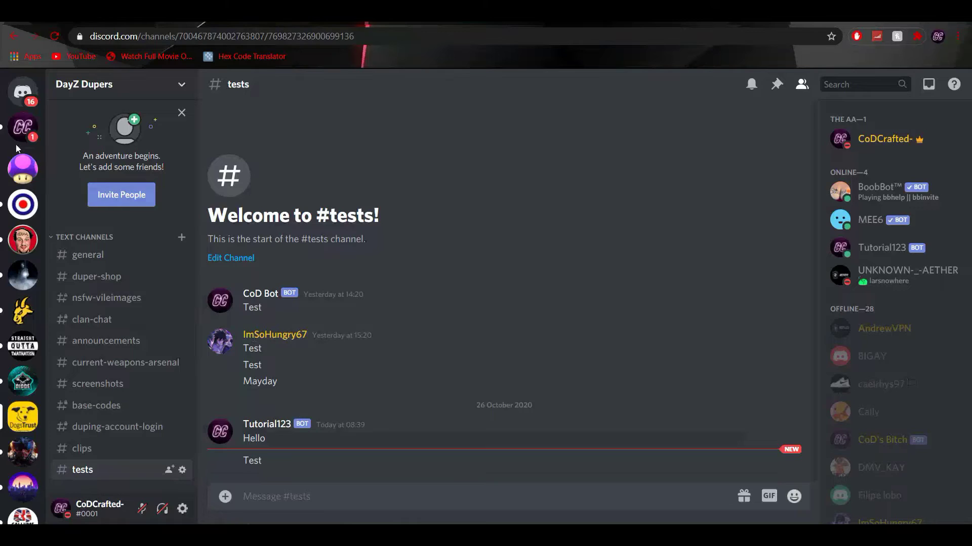
# Open the Tutorial123 direct message on the web account to see the bot's Hello
pyautogui.click(33, 139)
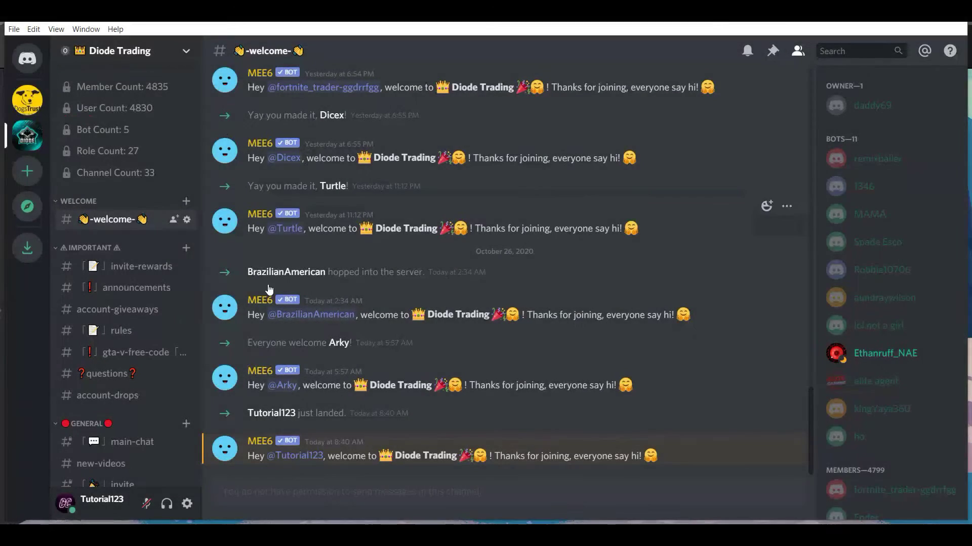
# Send a DayZ Dupers emoji as the bot in Diode Trading's #main-chat
pyautogui.click(101, 446)
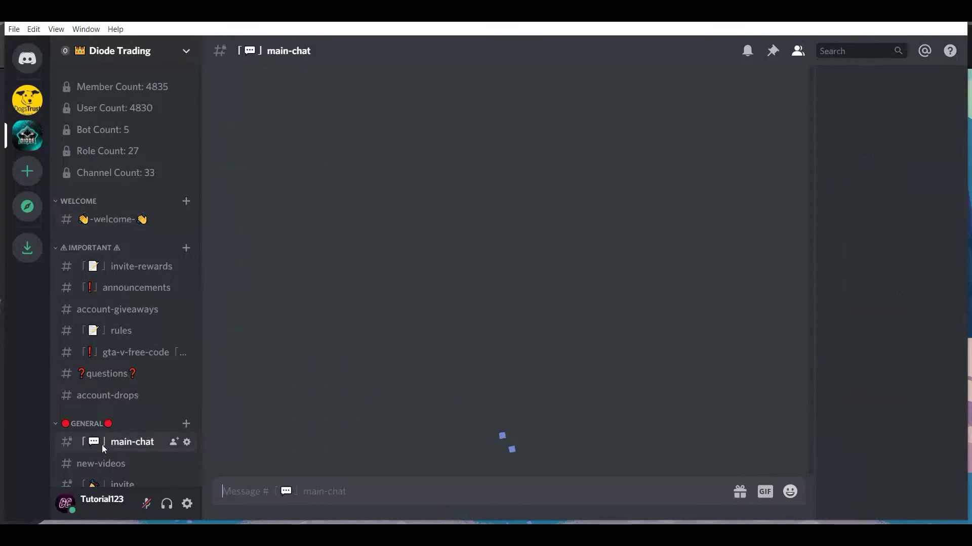
pyautogui.click(789, 491)
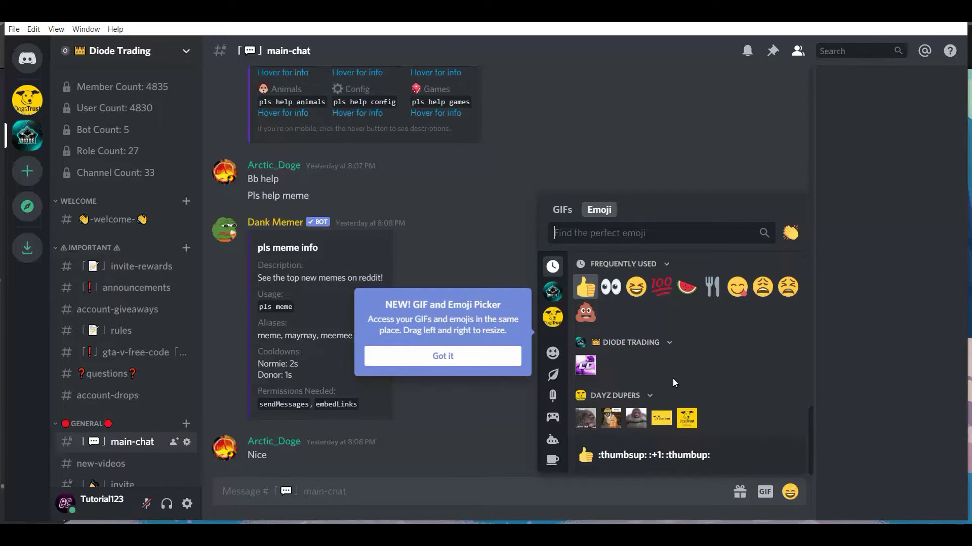
pyautogui.scroll(-2, 673, 379)
pyautogui.click(639, 356)
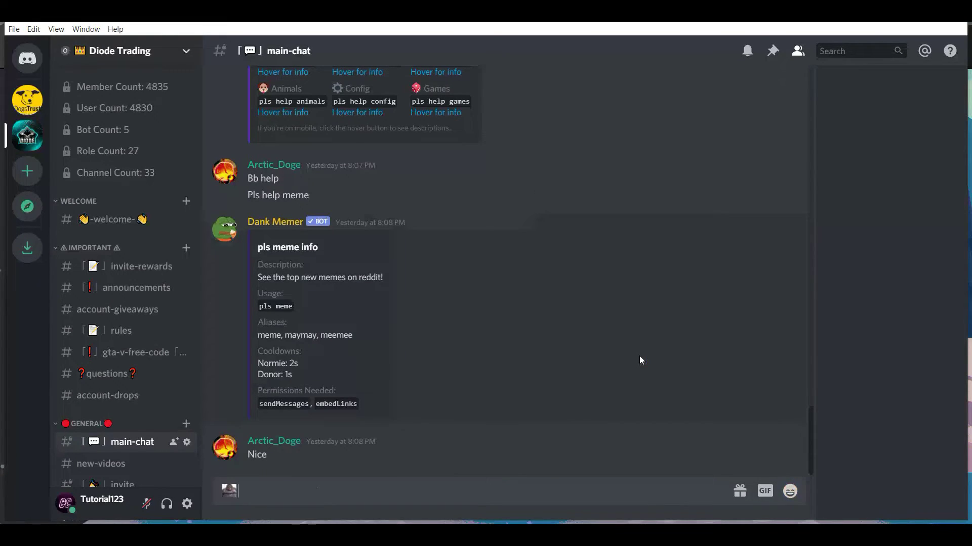
pyautogui.press('Return')
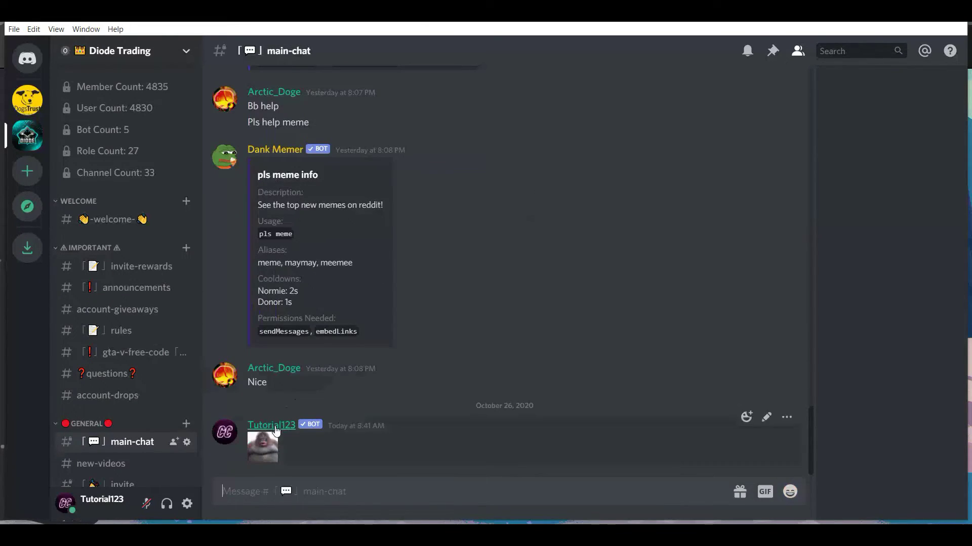
# View the bot's profile card, then close it
pyautogui.click(275, 431)
pyautogui.click(271, 430)
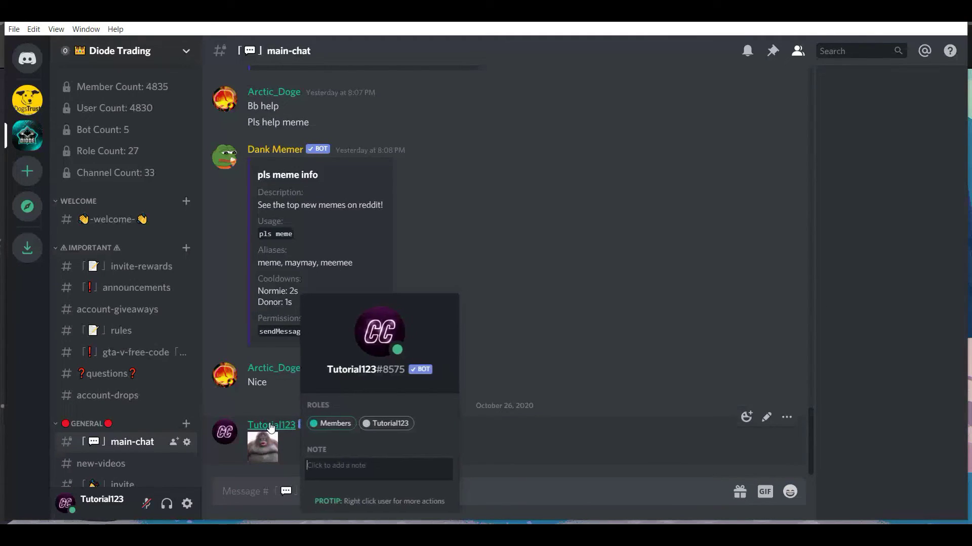
pyautogui.click(271, 430)
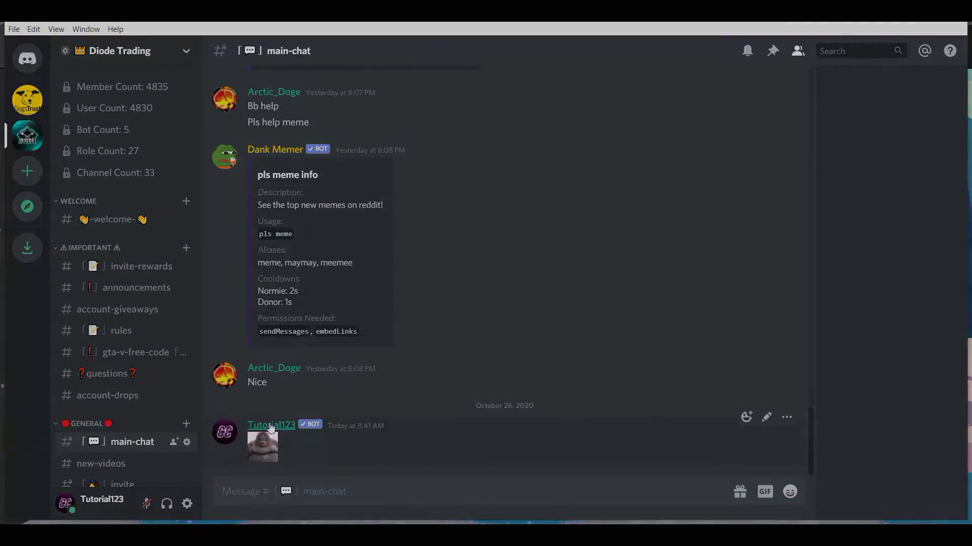